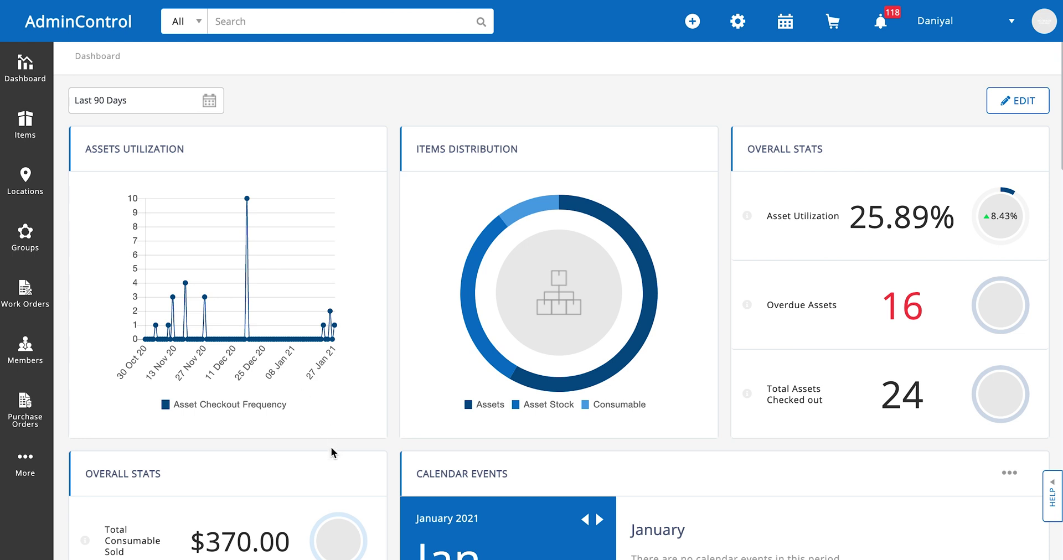
Open the Alerts page from the More flyout in the left sidebar.
mouse_move(25, 459)
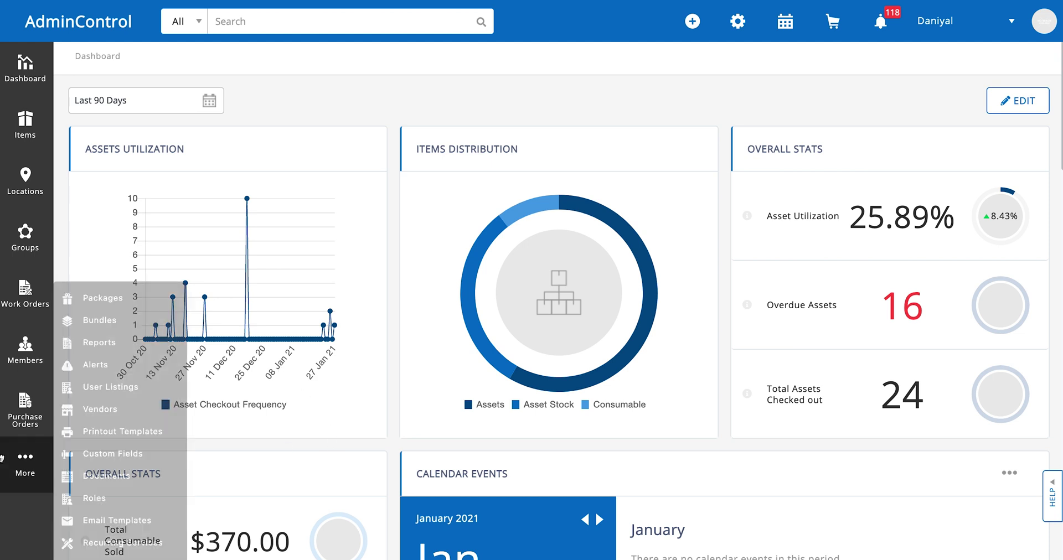
left_click(94, 365)
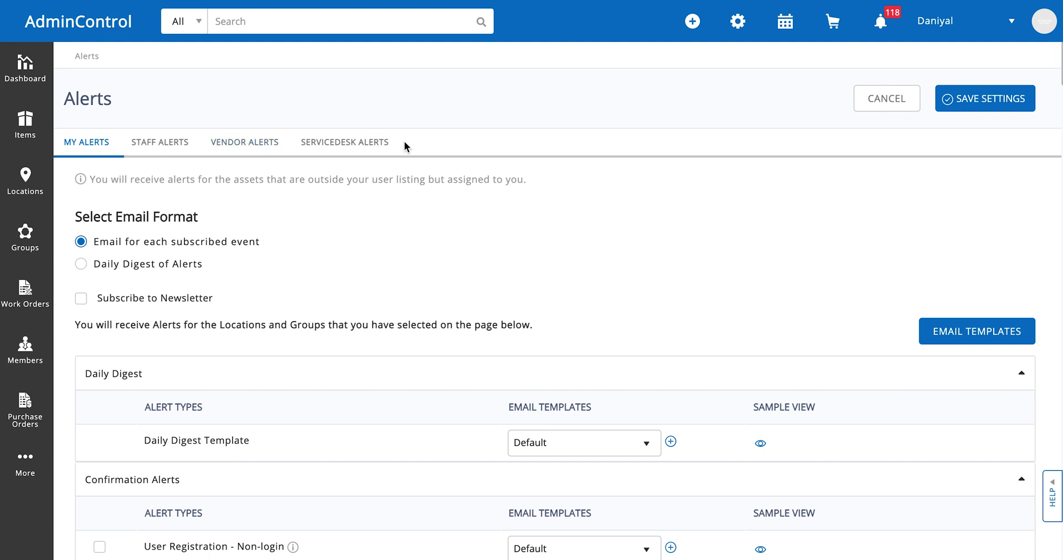
scroll(566, 271, "down", 1)
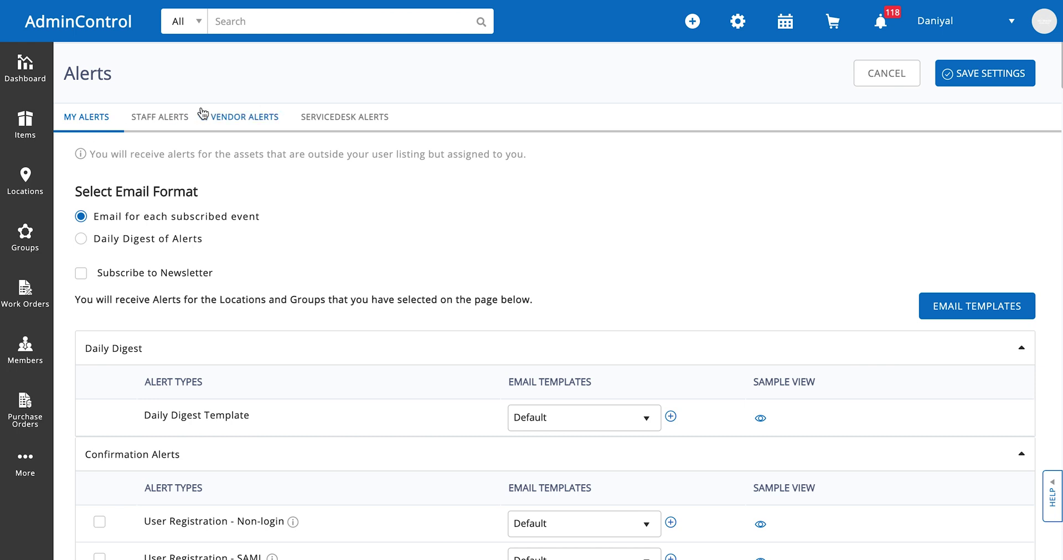
scroll(447, 232, "down", 1)
scroll(407, 225, "down", 1)
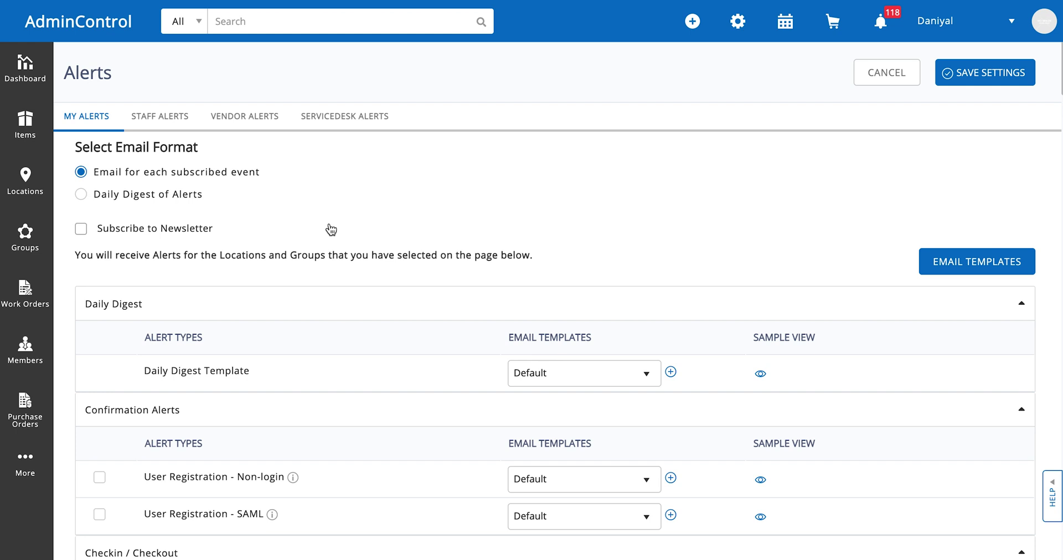
scroll(281, 263, "down", 2)
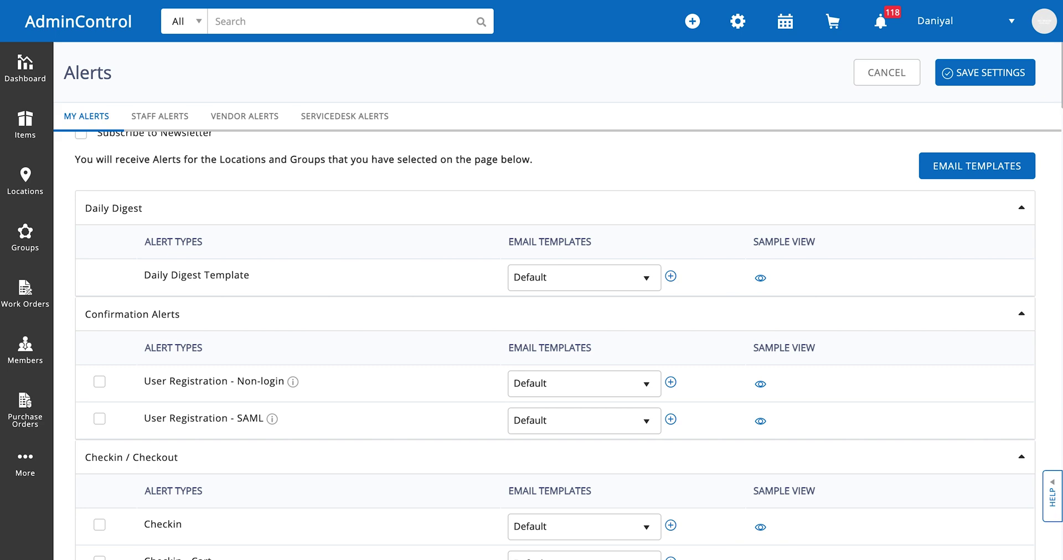
scroll(554, 343, "down", 10)
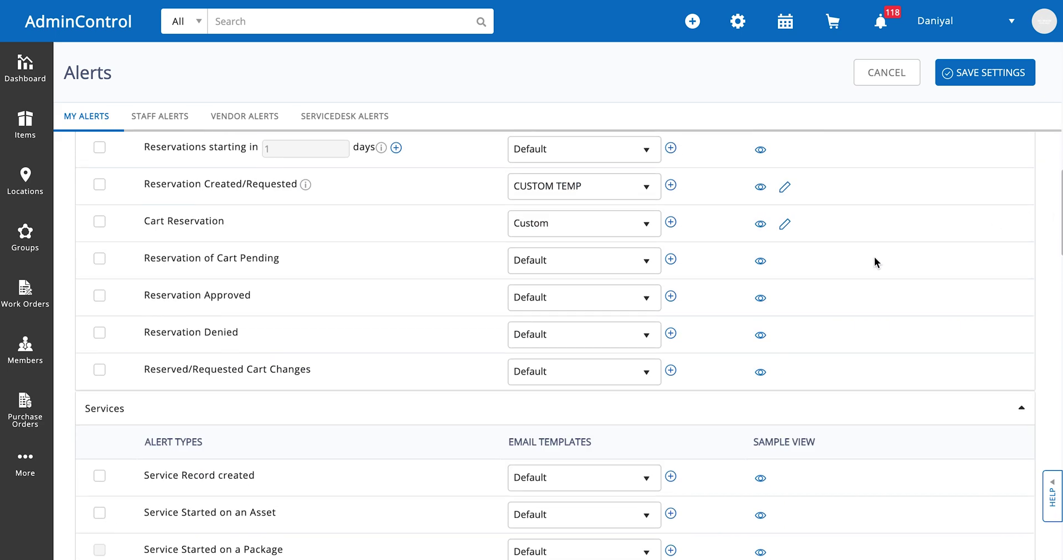
scroll(875, 258, "down", 15)
scroll(619, 302, "up", 1)
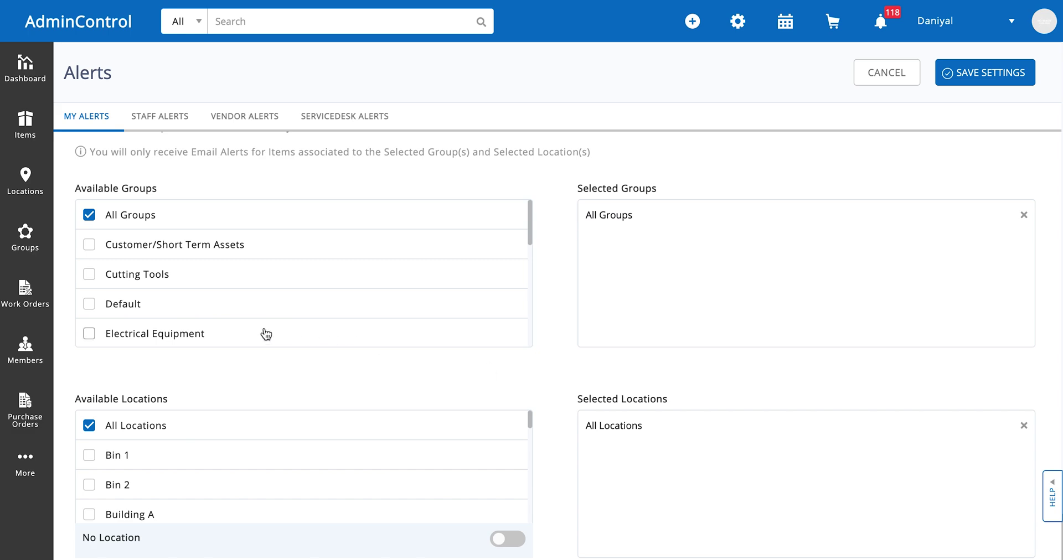
scroll(251, 285, "up", 1)
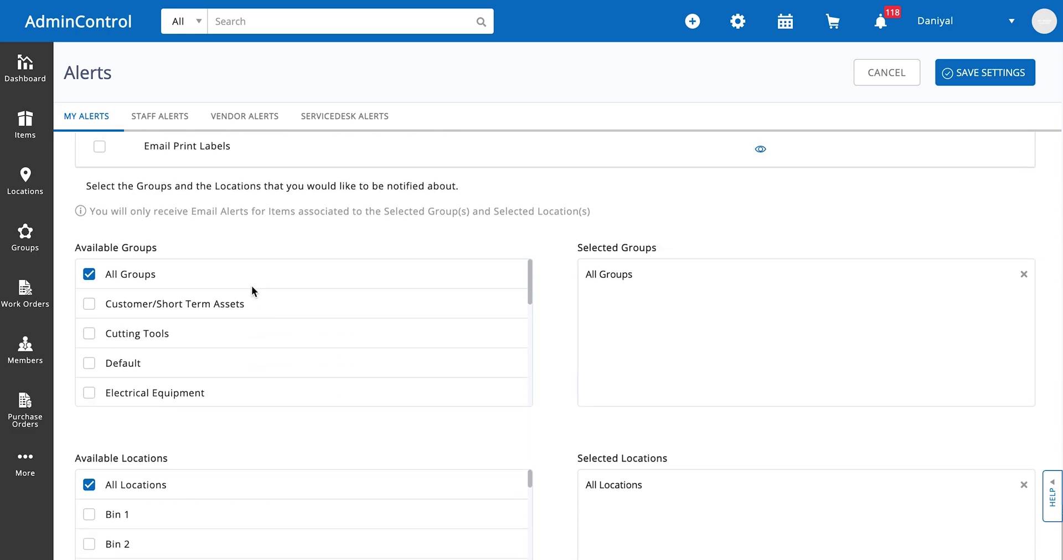
scroll(251, 285, "up", 8)
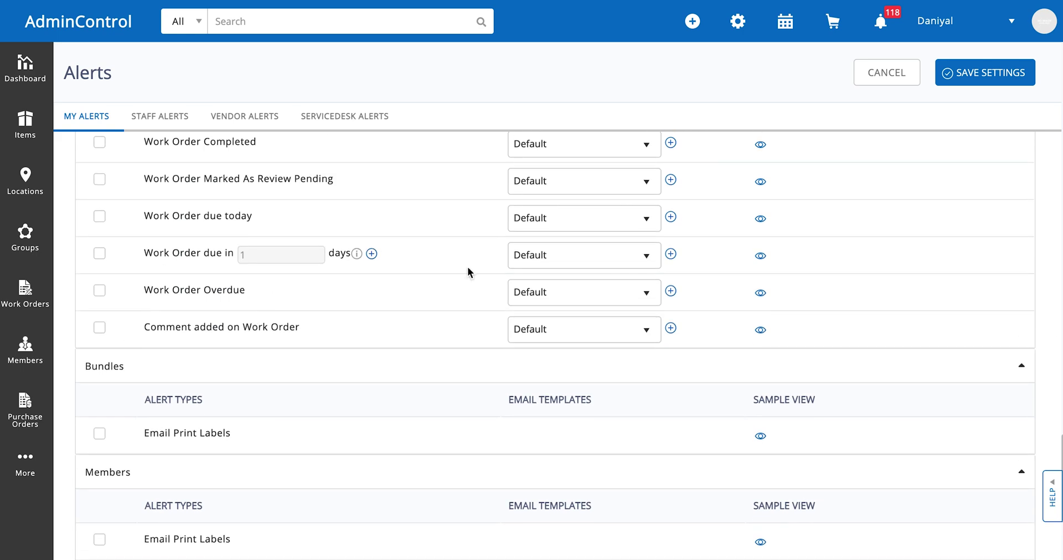
scroll(409, 266, "up", 10)
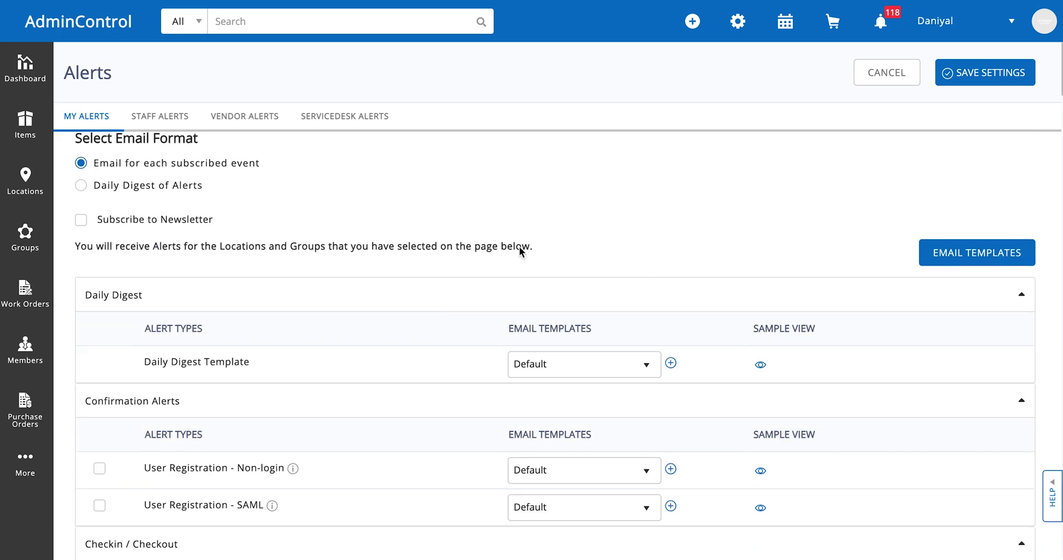
scroll(521, 271, "down", 1)
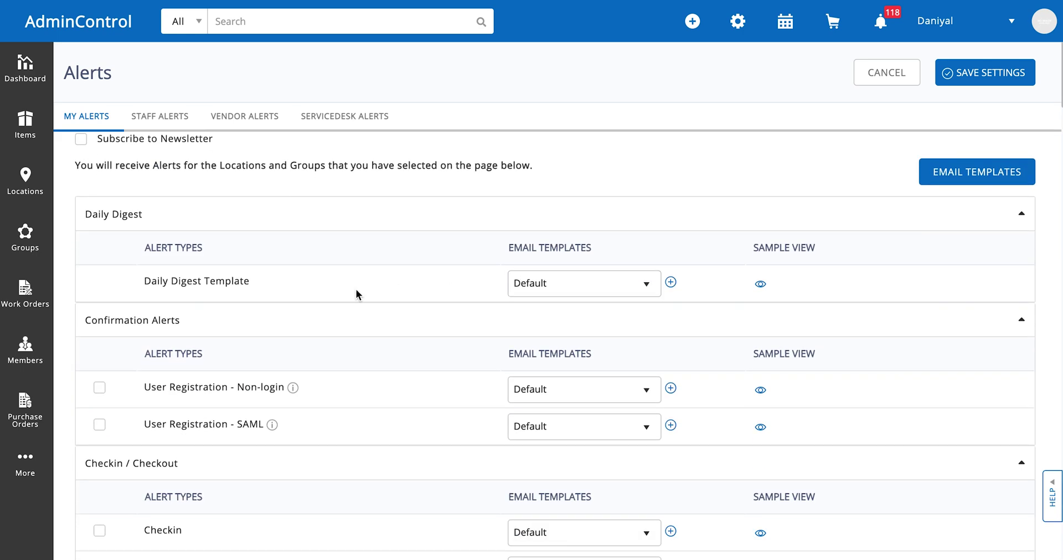
scroll(378, 412, "down", 6)
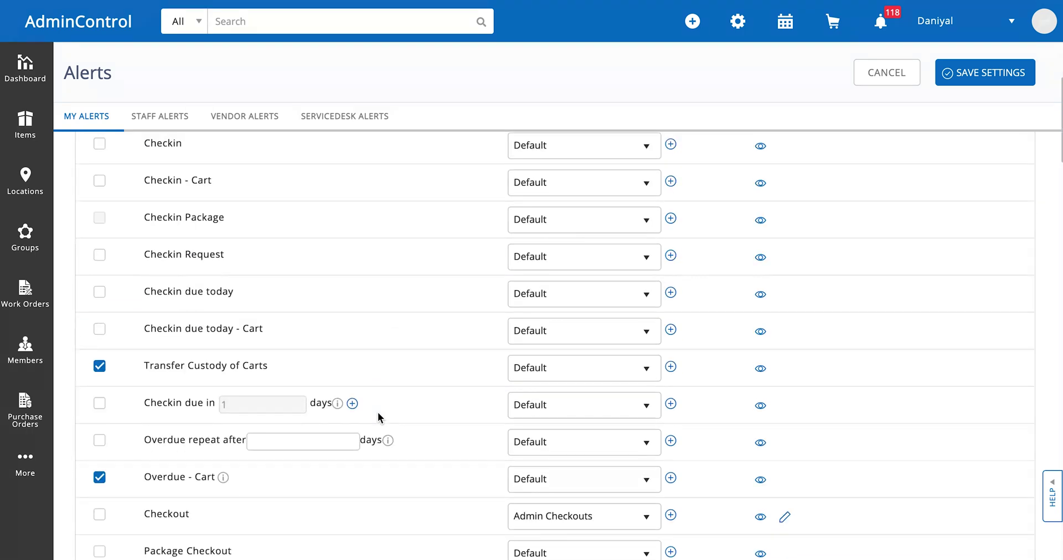
scroll(378, 412, "down", 4)
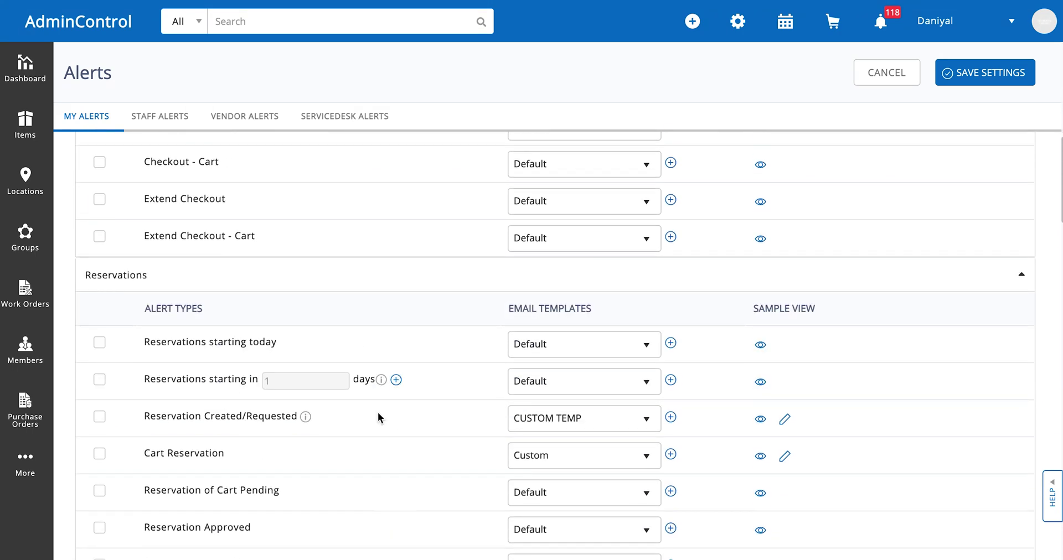
scroll(377, 412, "up", 9)
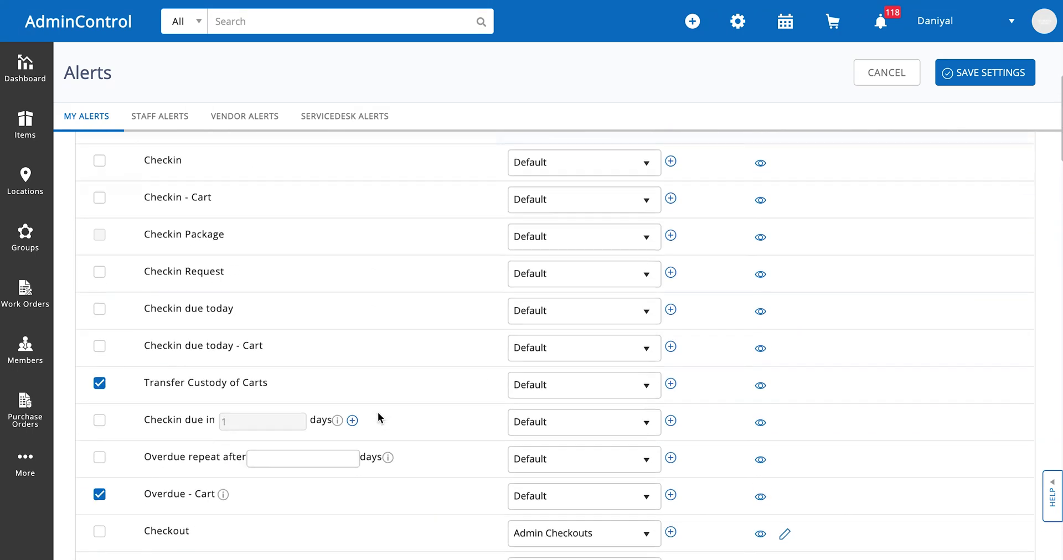
scroll(378, 412, "up", 3)
scroll(378, 412, "down", 3)
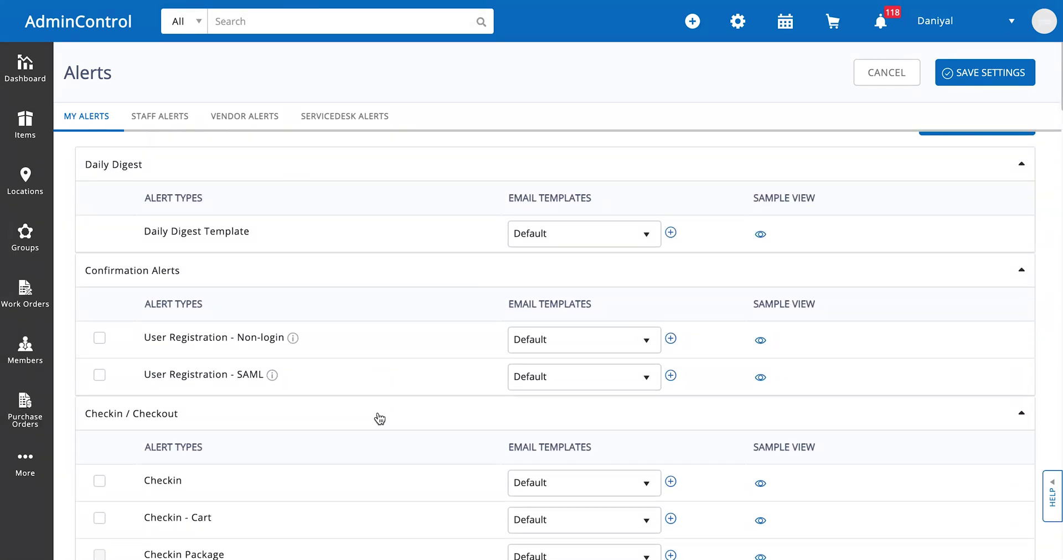
scroll(378, 412, "down", 2)
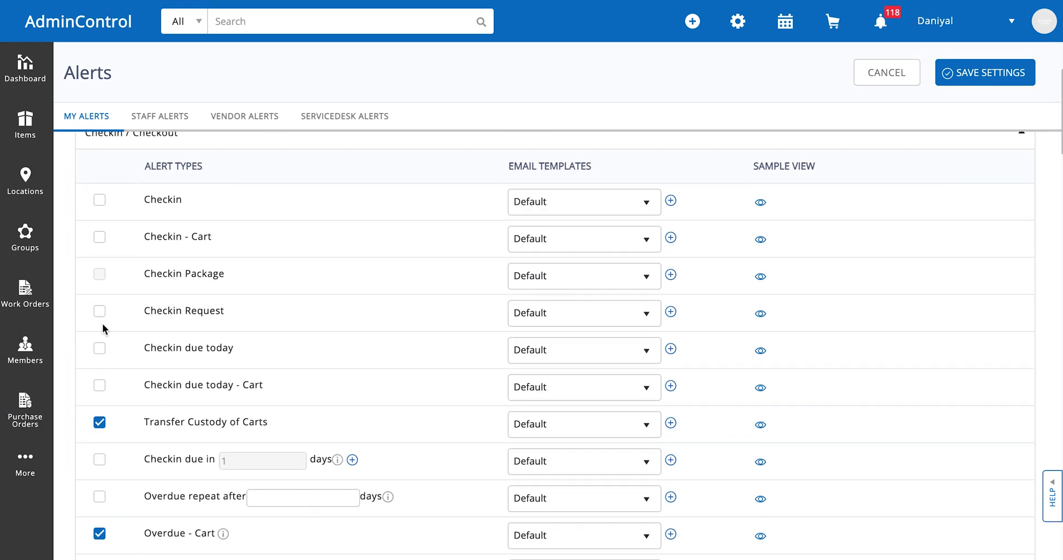
Subscribe to the Checkin - Cart, Checkin, Checkin due today and Checkin due in alerts.
left_click(101, 239)
left_click(99, 202)
left_click(100, 349)
scroll(409, 507, "down", 5)
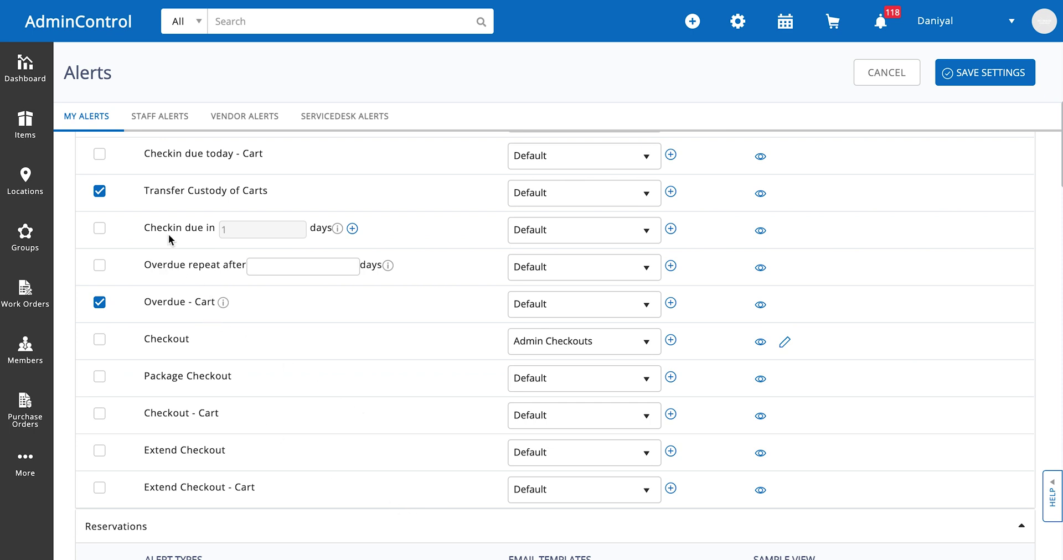
left_click(101, 231)
Give Checkin due in three reminder phases of 1, 2 and 4 days.
left_click(352, 229)
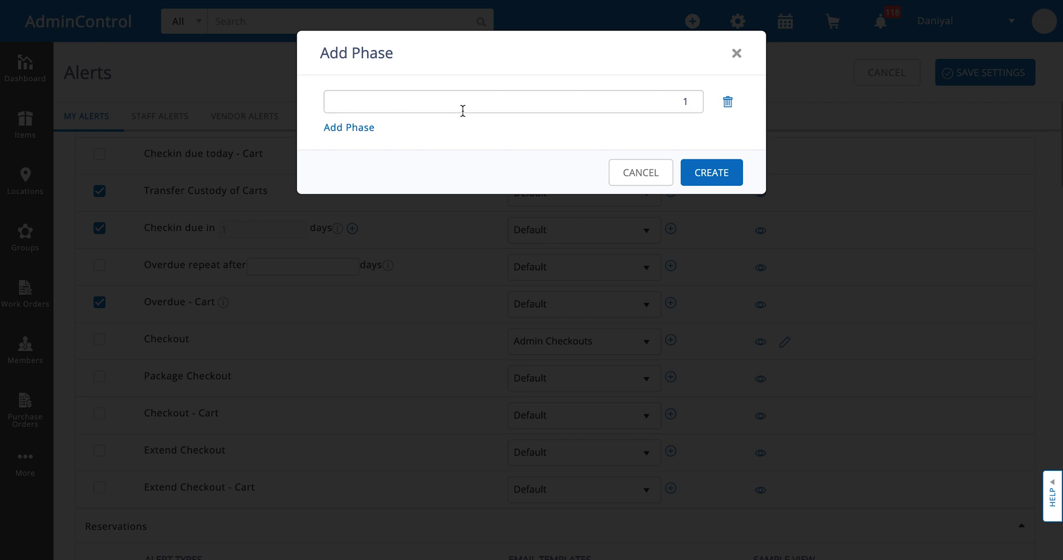
left_click(348, 128)
left_click(694, 129)
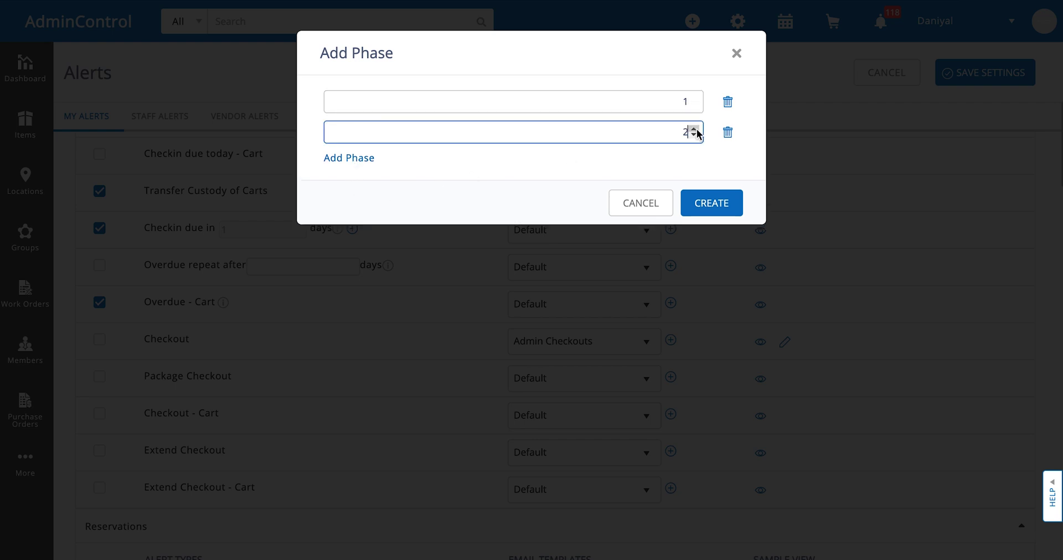
left_click(359, 159)
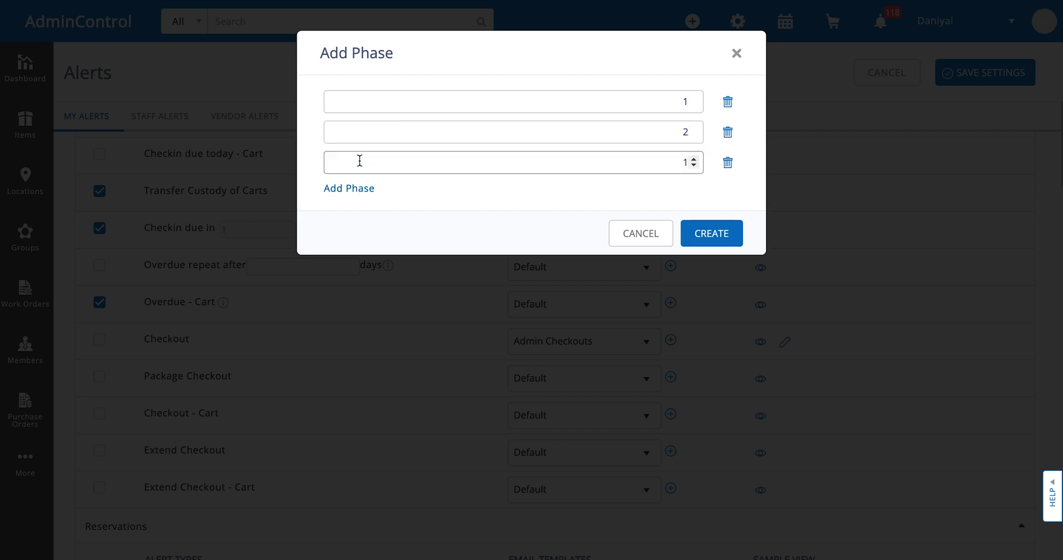
left_click(687, 163)
type("4")
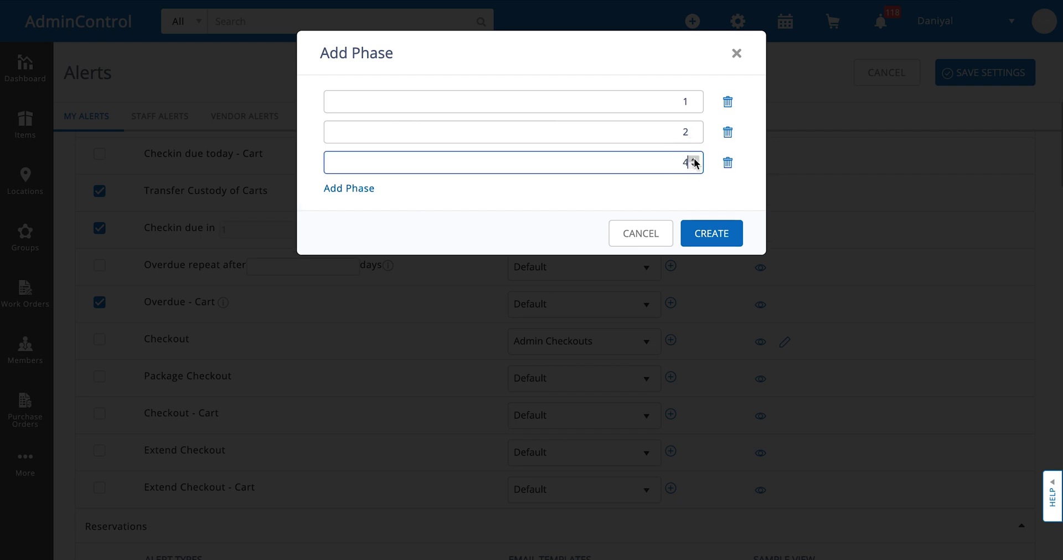
left_click(707, 236)
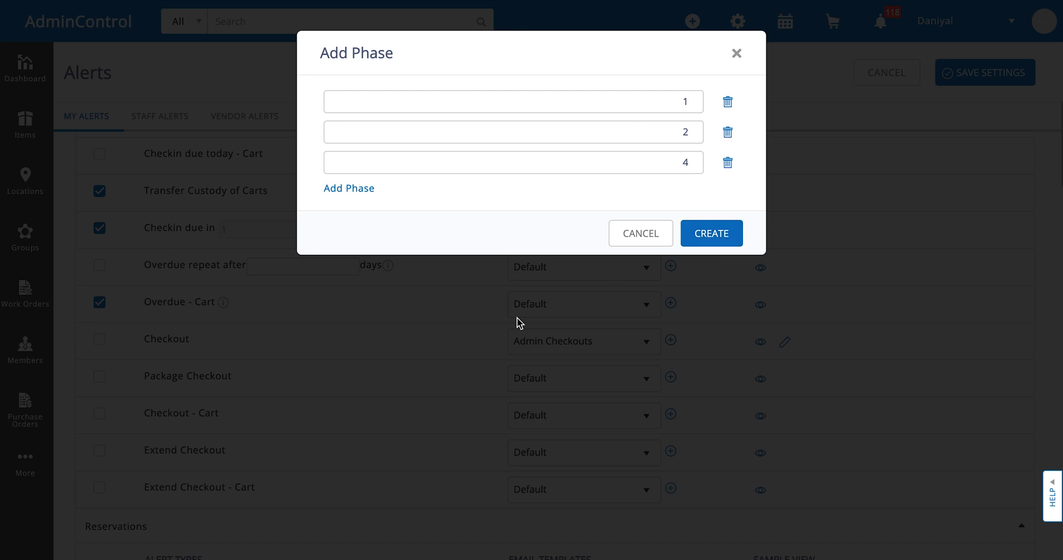
Raise Overdue repeat after to 5 days, tick it, and save the alert settings.
scroll(294, 326, "down", 2)
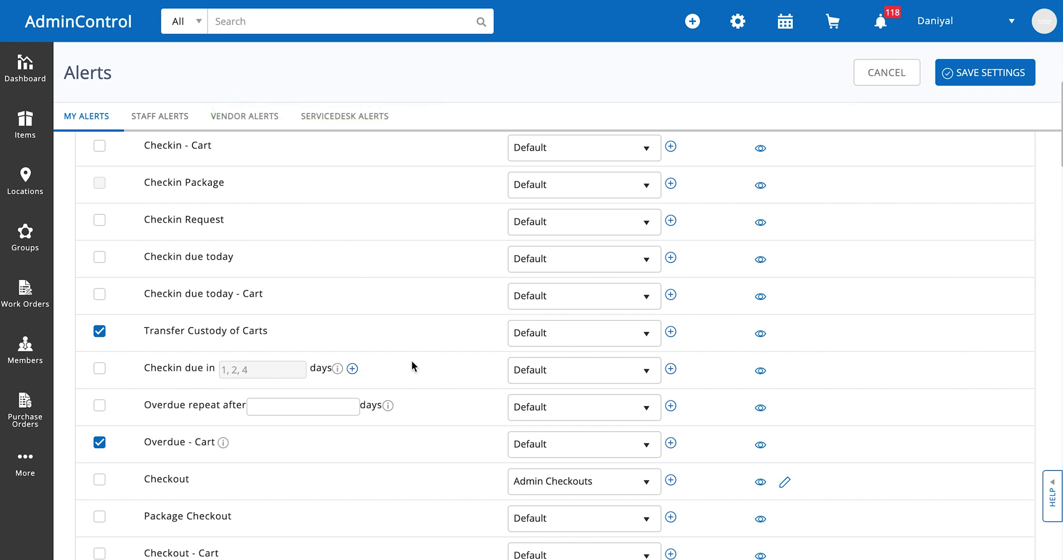
scroll(430, 360, "down", 3)
scroll(363, 287, "down", 15)
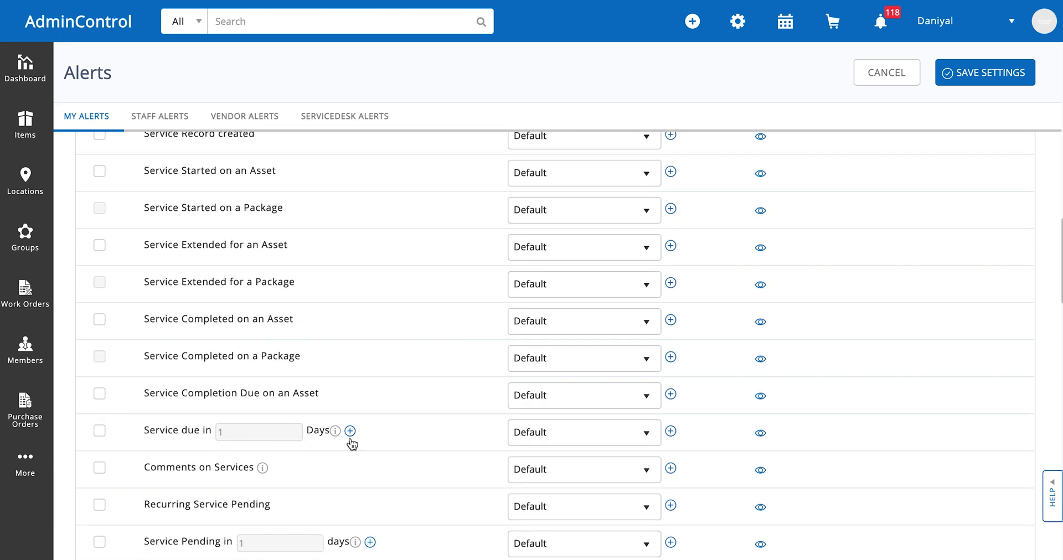
scroll(392, 438, "down", 1)
scroll(392, 437, "down", 8)
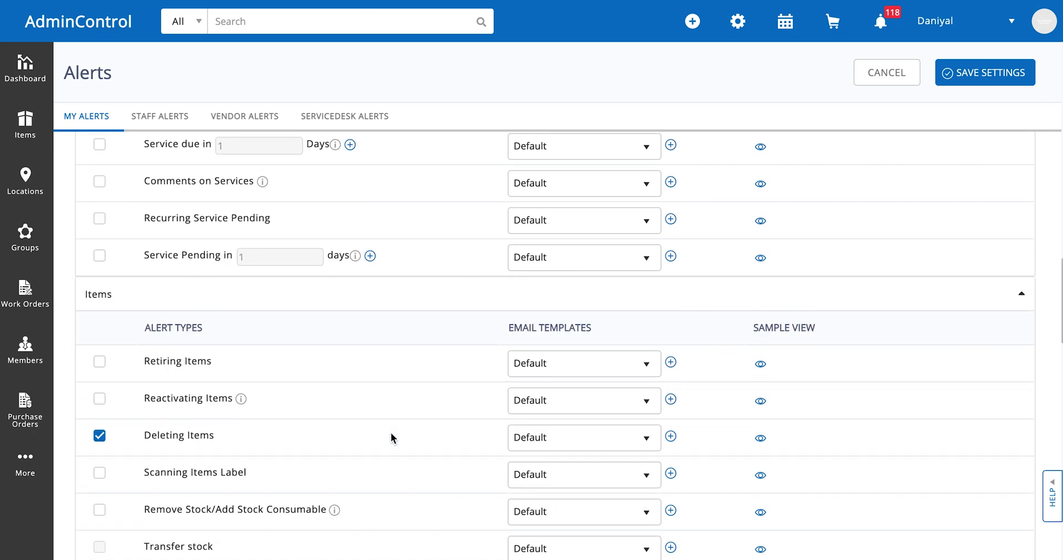
scroll(391, 438, "up", 10)
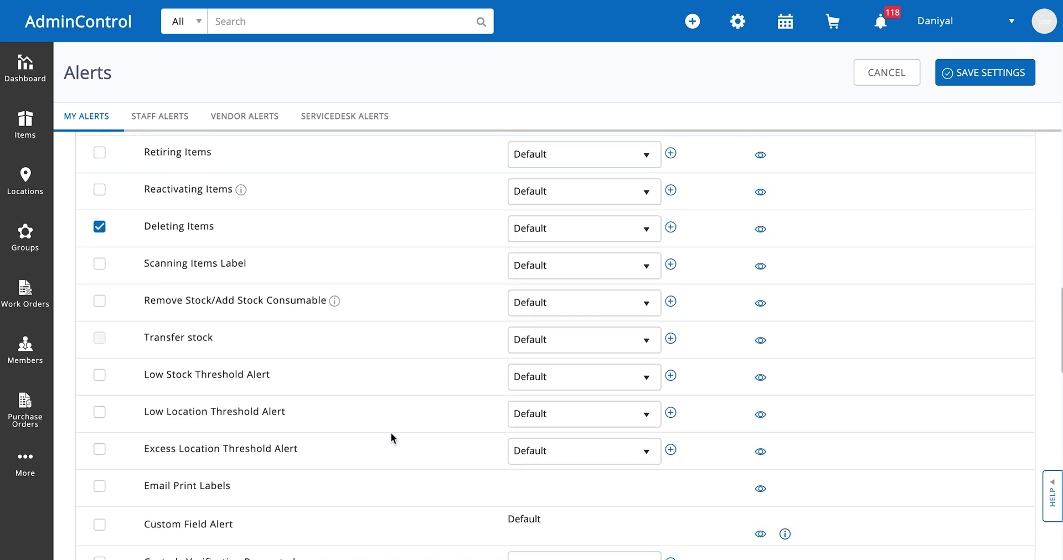
scroll(390, 433, "up", 1)
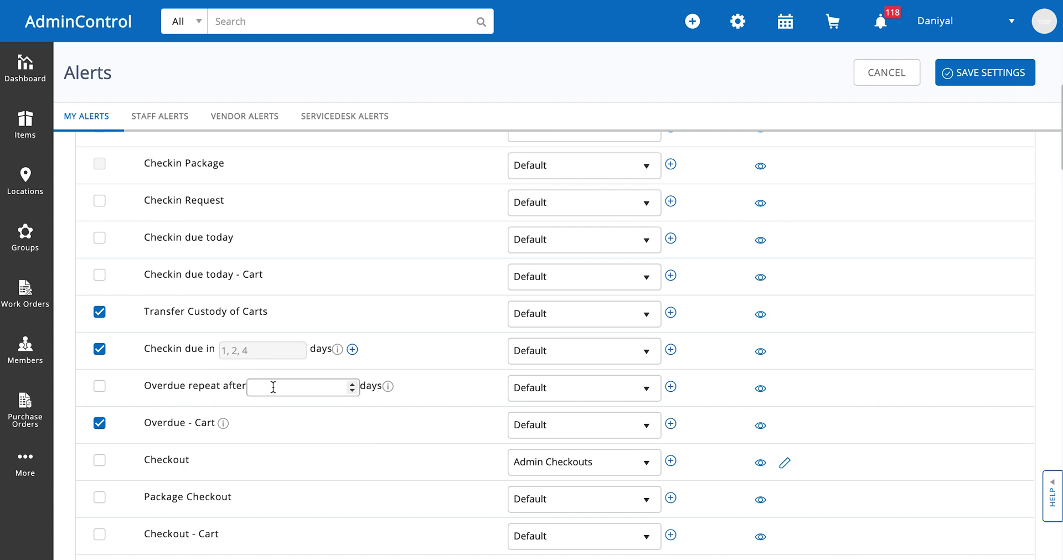
left_click(353, 384)
left_click(352, 384)
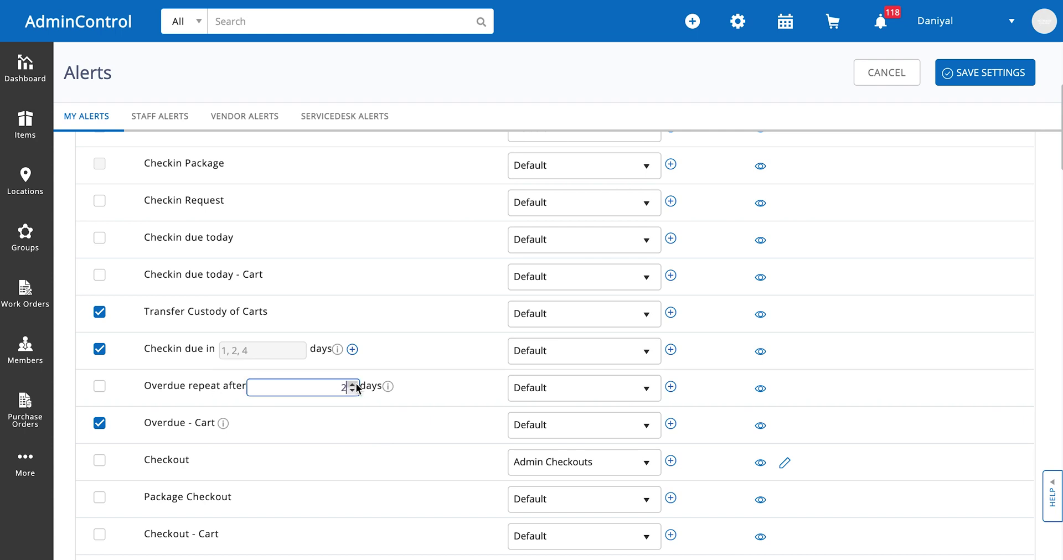
left_click(354, 385)
left_click(354, 384)
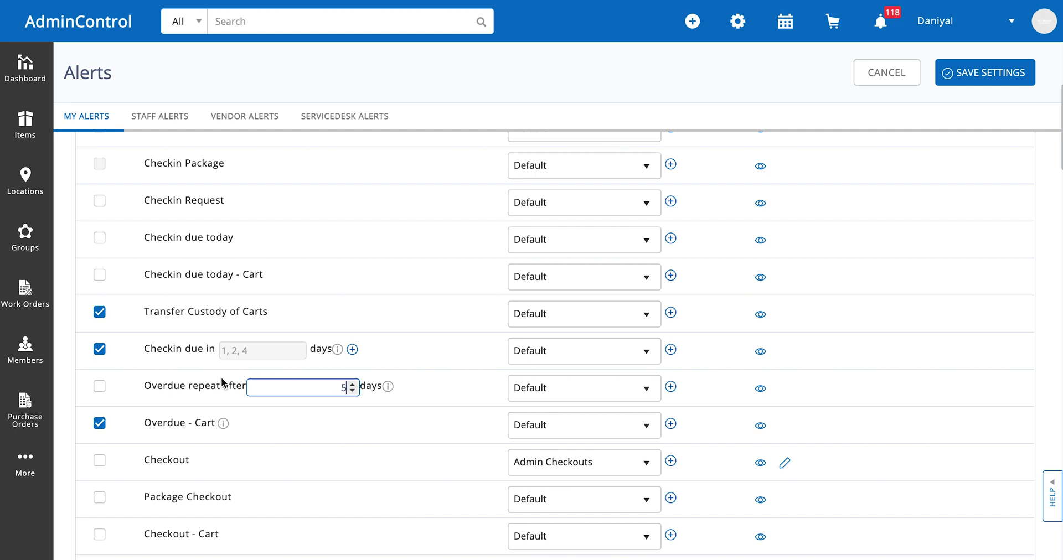
left_click(100, 386)
left_click(988, 78)
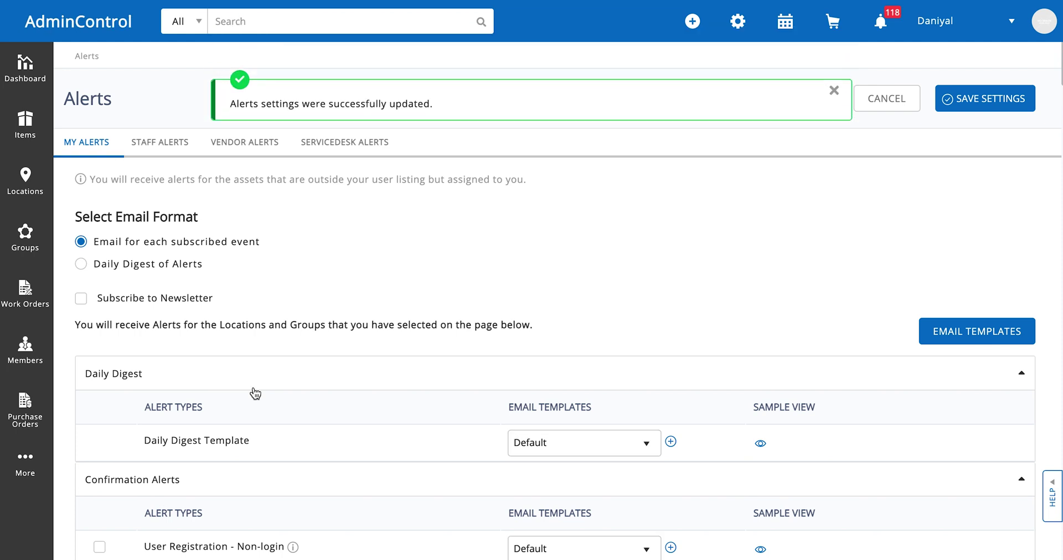
Review the Staff Alerts Checkin/Checkout, Reservations and Services sections for enabled alert types.
left_click(171, 154)
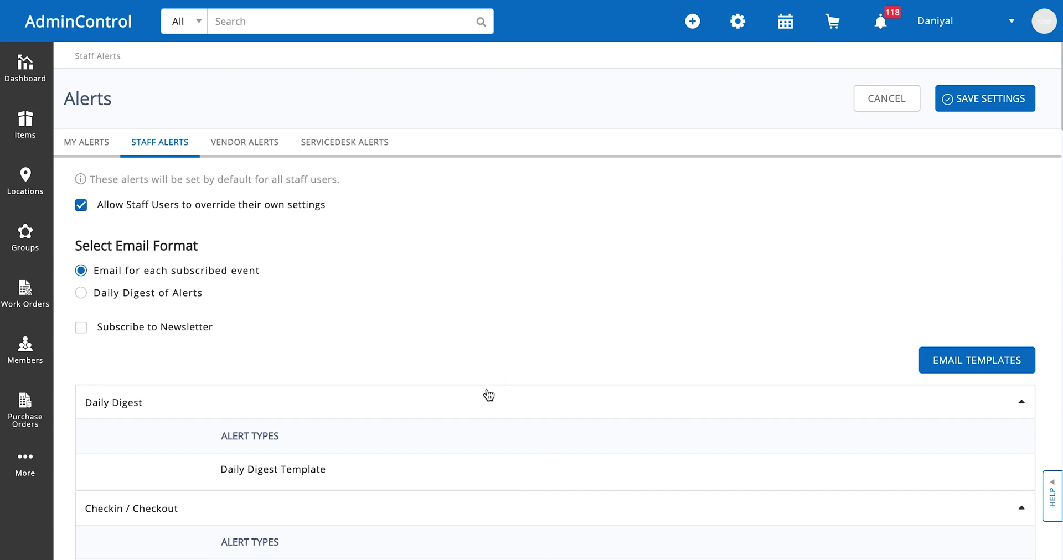
scroll(487, 391, "down", 10)
scroll(488, 393, "down", 9)
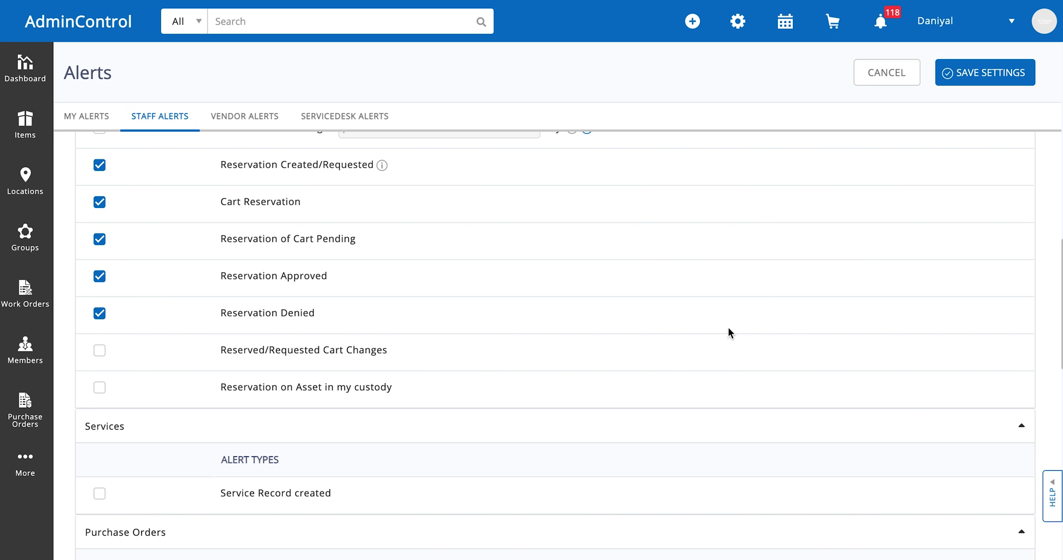
scroll(710, 344, "up", 15)
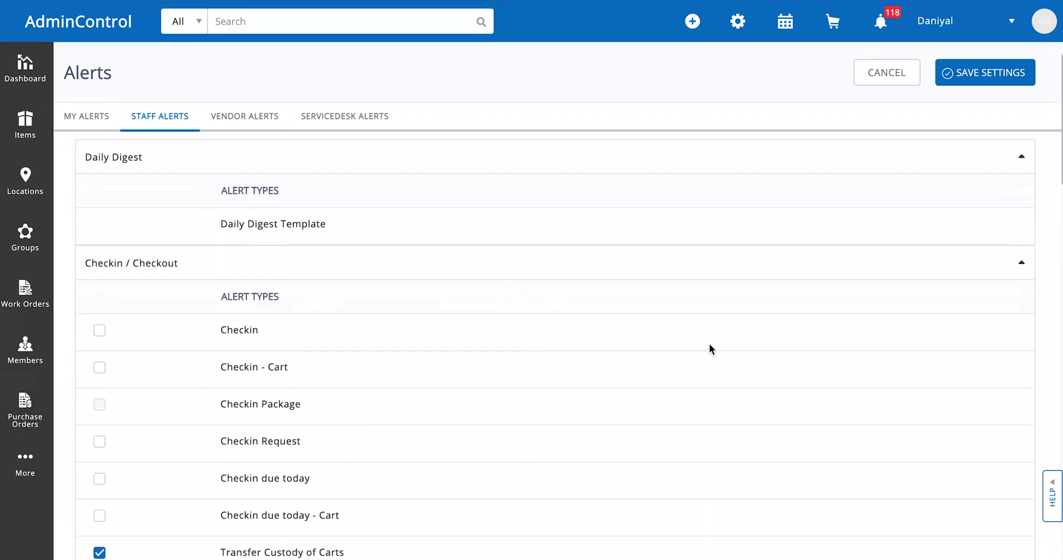
scroll(709, 344, "up", 5)
Glance at Vendor Alerts, return to My Alerts, then preview and close the Checkin sample email.
left_click(239, 144)
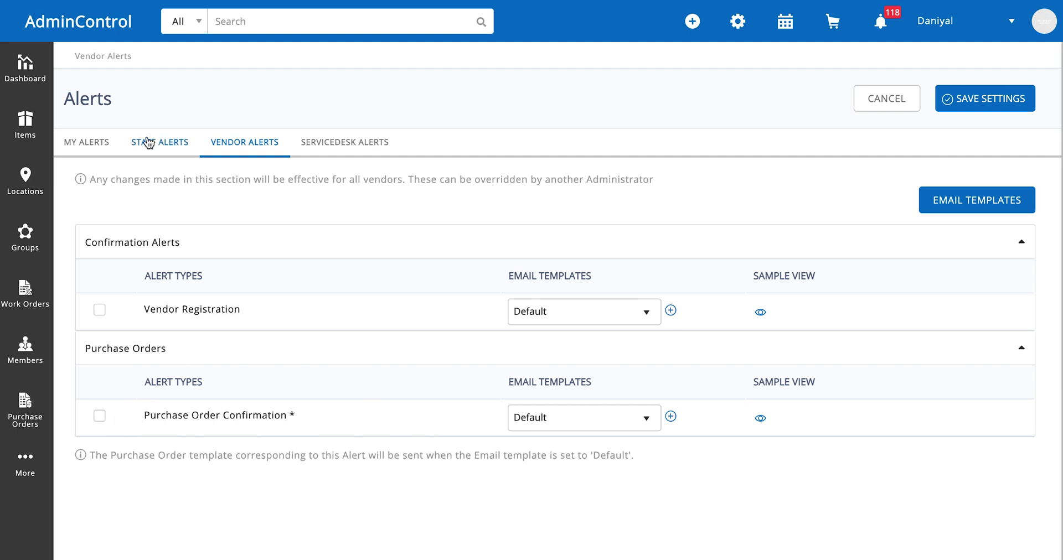
left_click(101, 152)
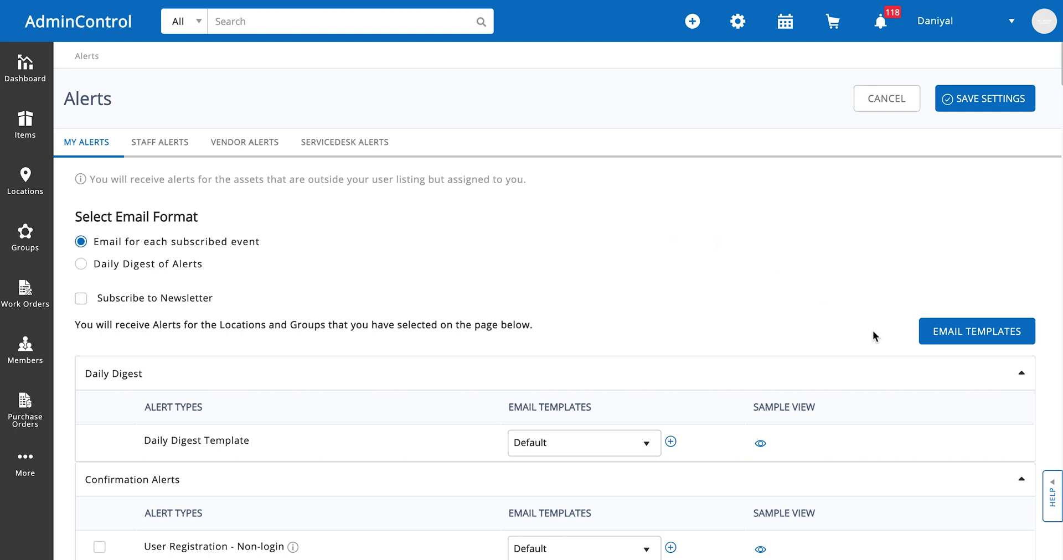
scroll(873, 331, "down", 2)
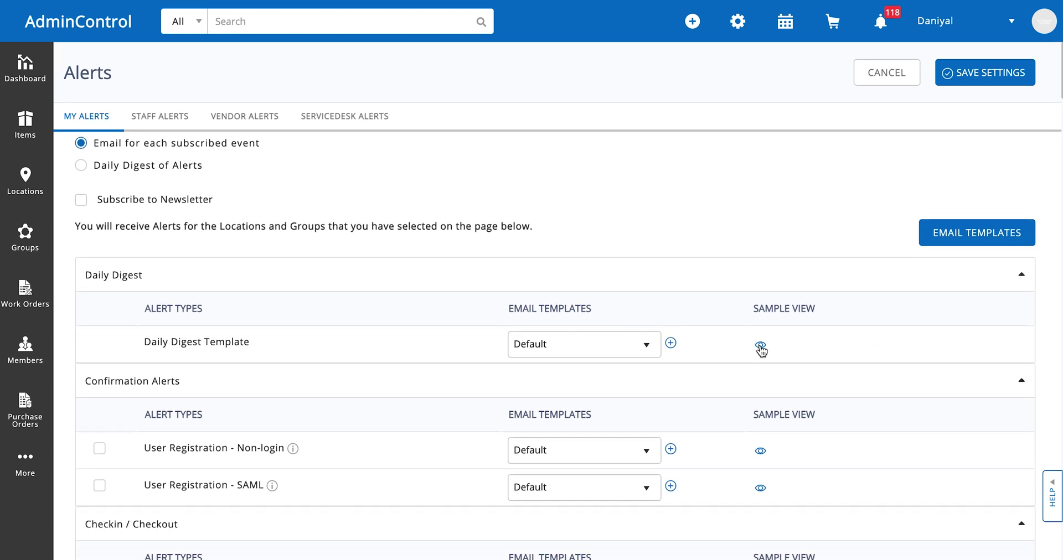
scroll(779, 446, "down", 3)
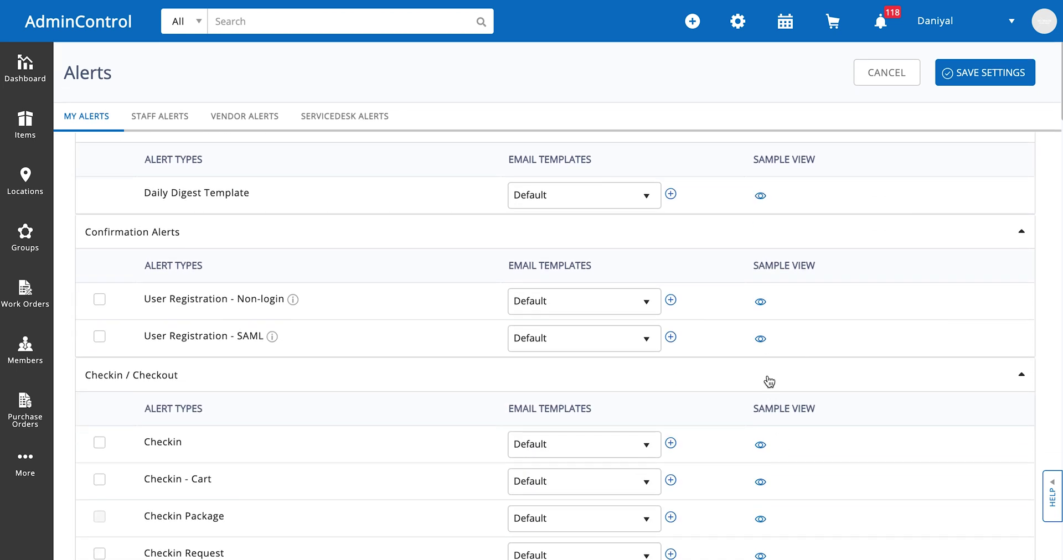
scroll(747, 493, "down", 2)
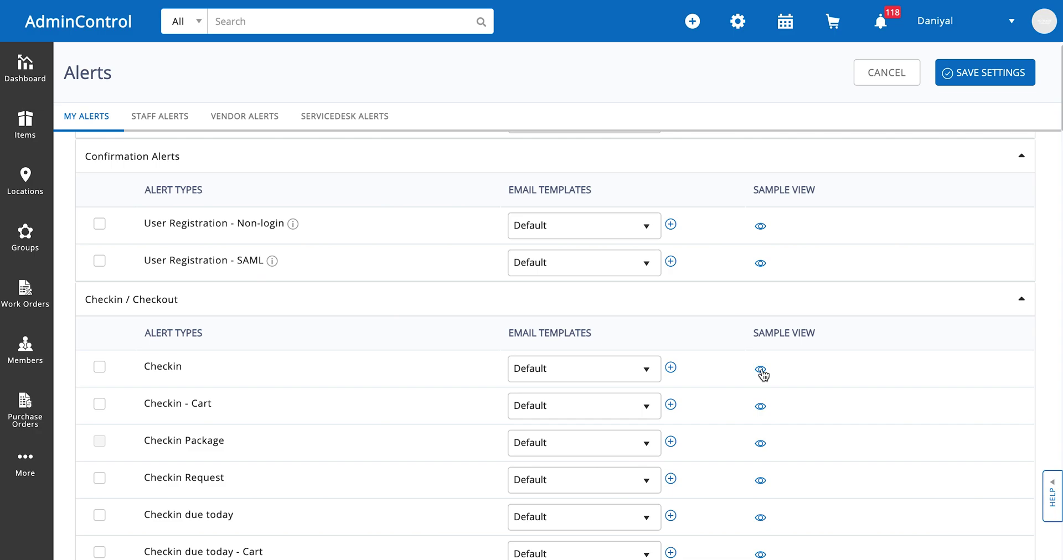
left_click(761, 370)
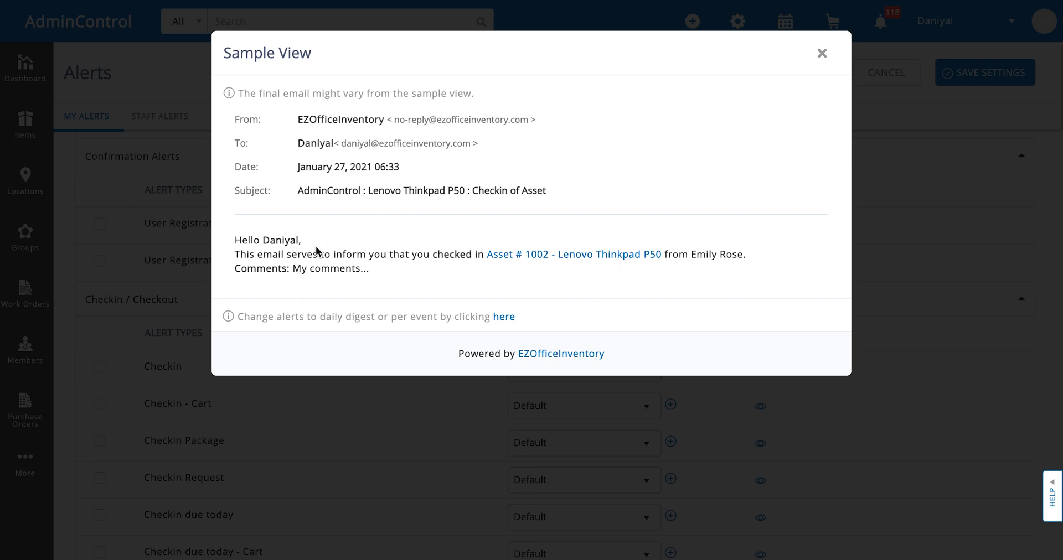
left_click(822, 54)
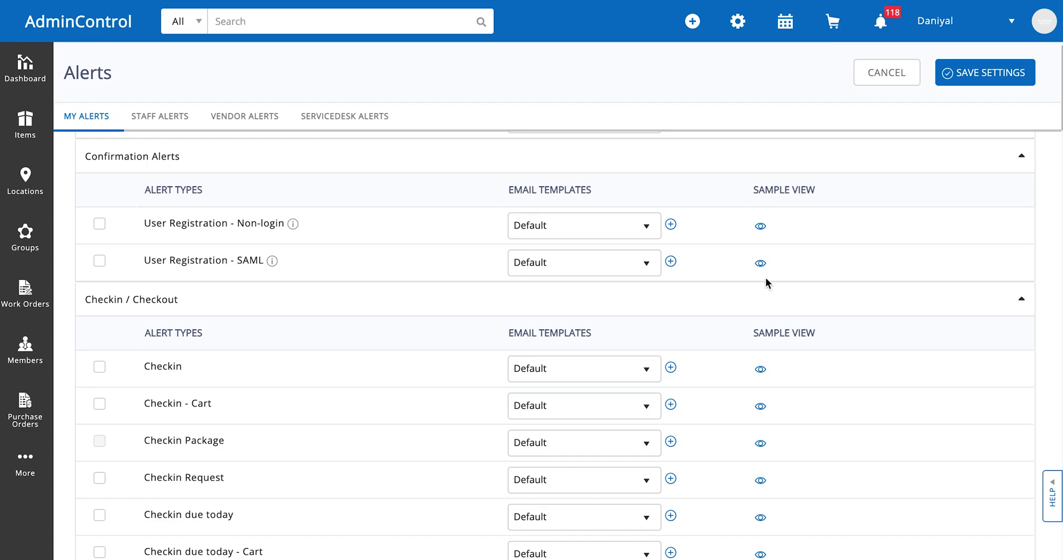
Start a Checkin email template named 'Checkin Template for All' with subject 'Some items were Returned!'.
left_click(671, 368)
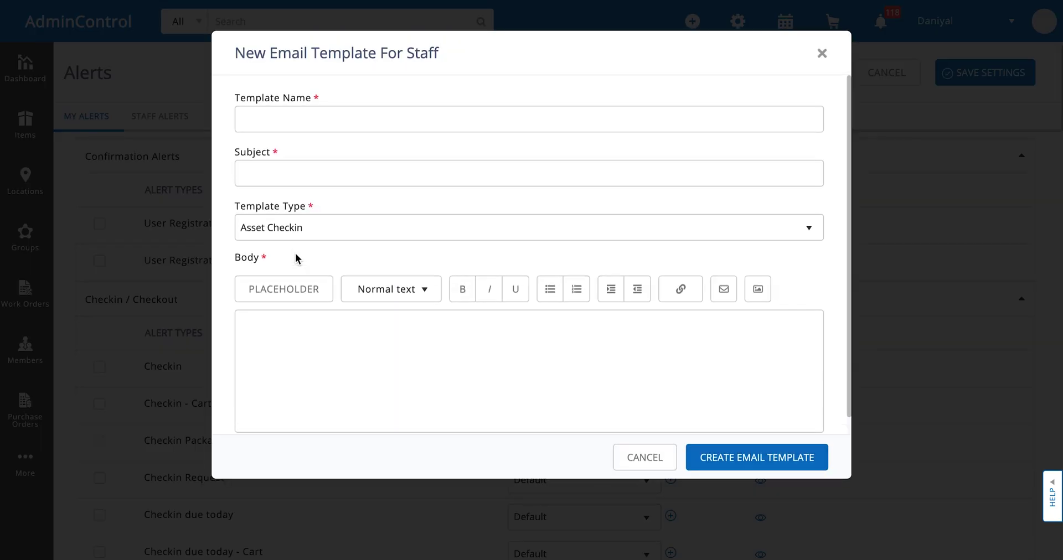
left_click(296, 125)
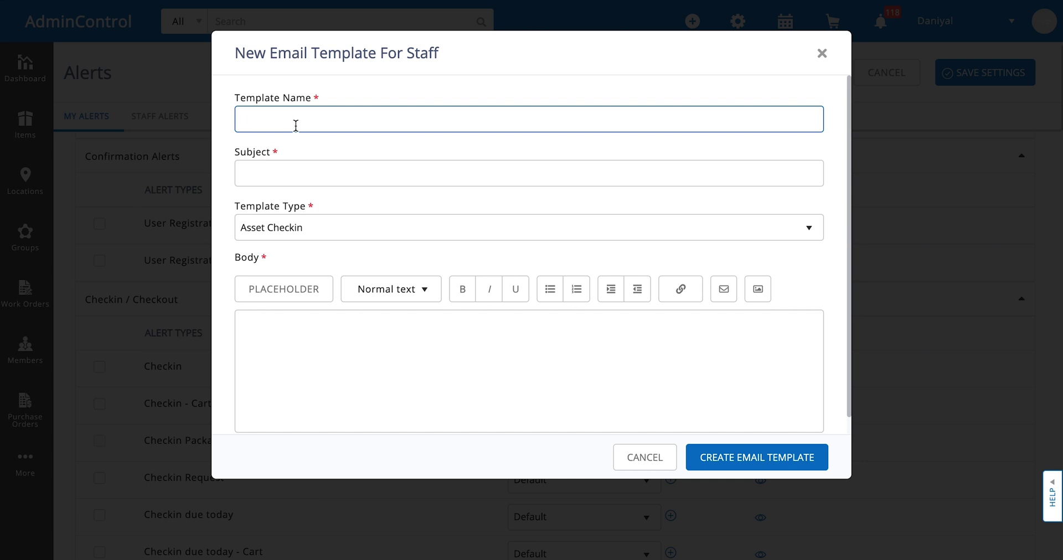
type("Checkin Template for All")
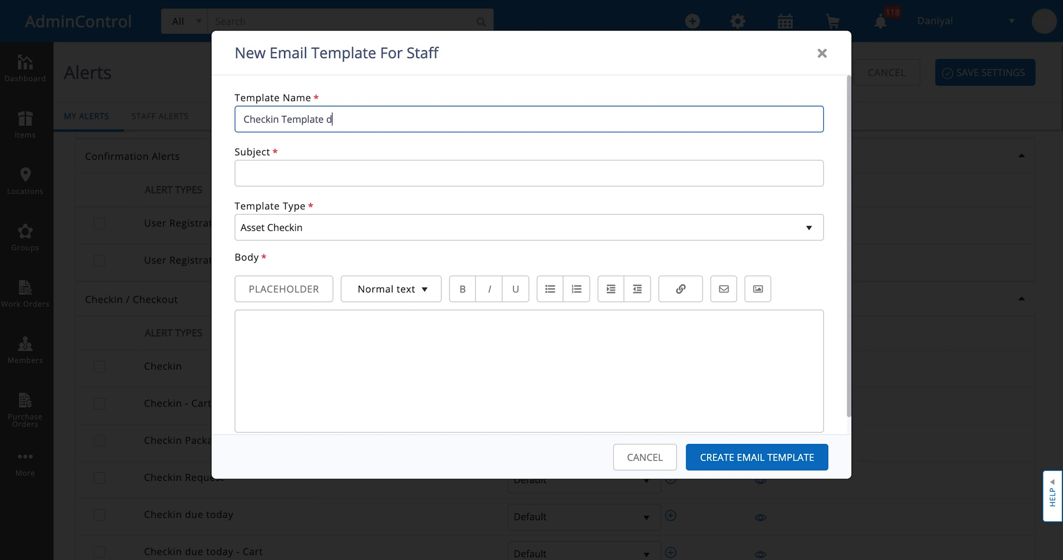
key("Tab")
type("Some items were Returned!")
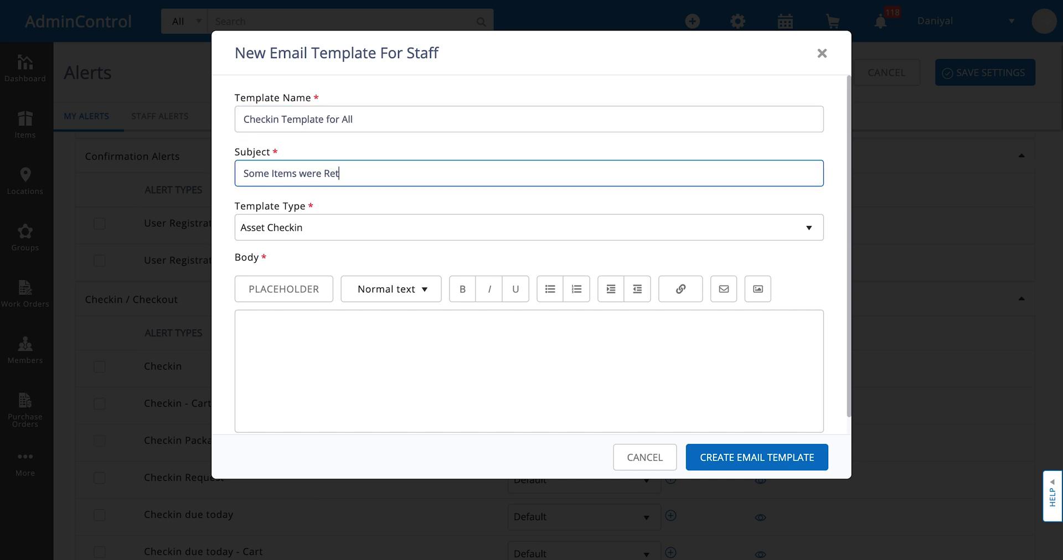
Write 'Hello' with the Checked In By placeholder, the thanks line, and the Asset Name placeholder.
left_click(294, 331)
type("He")
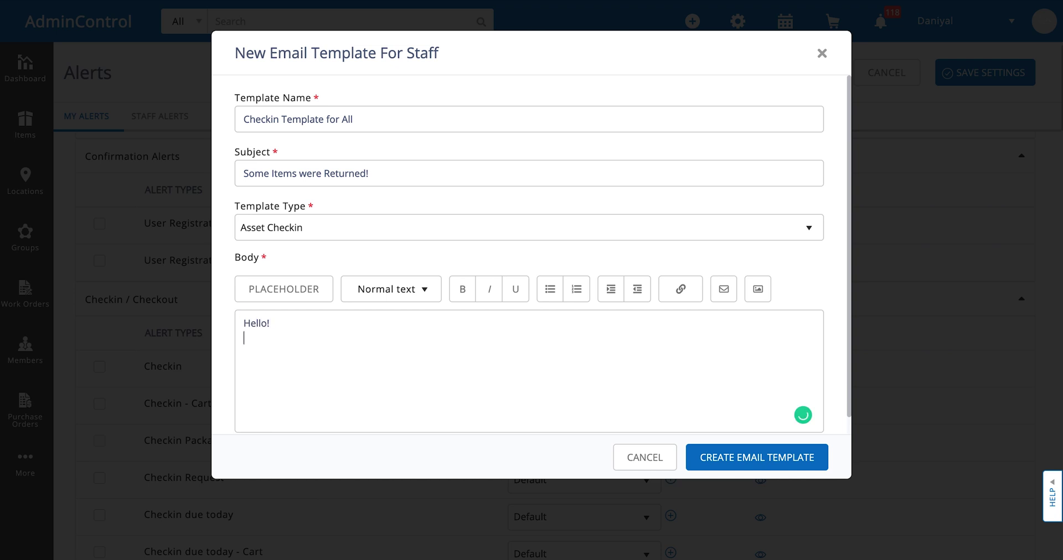
type("llo")
left_click(258, 295)
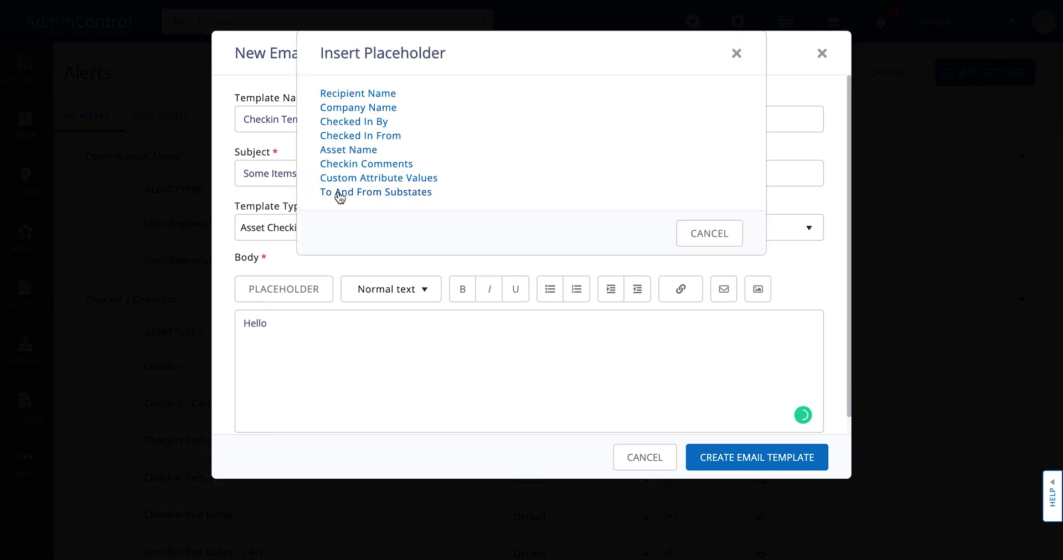
left_click(361, 123)
key("Return")
type("Thanks for checking in the following items:")
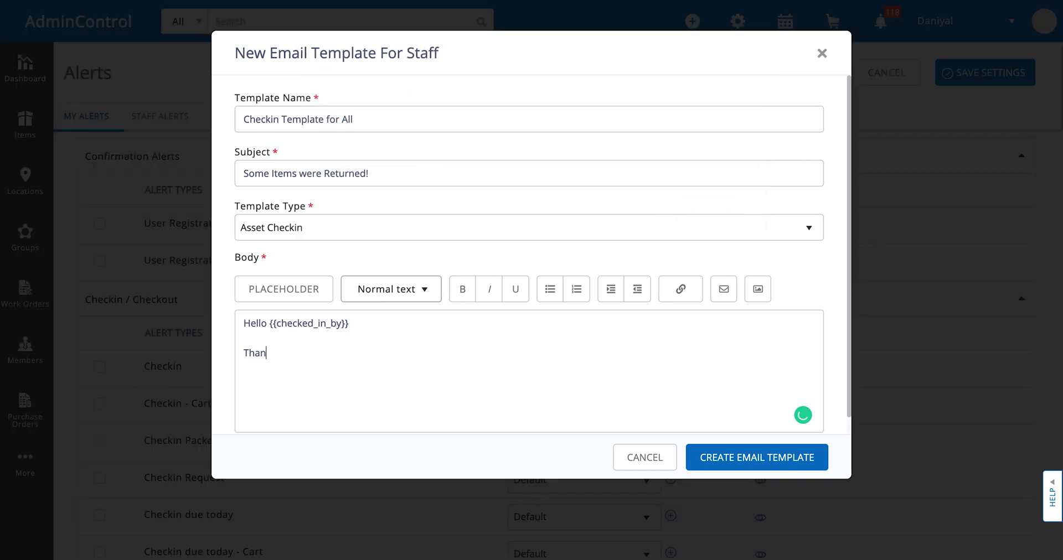
key("Return")
left_click(311, 285)
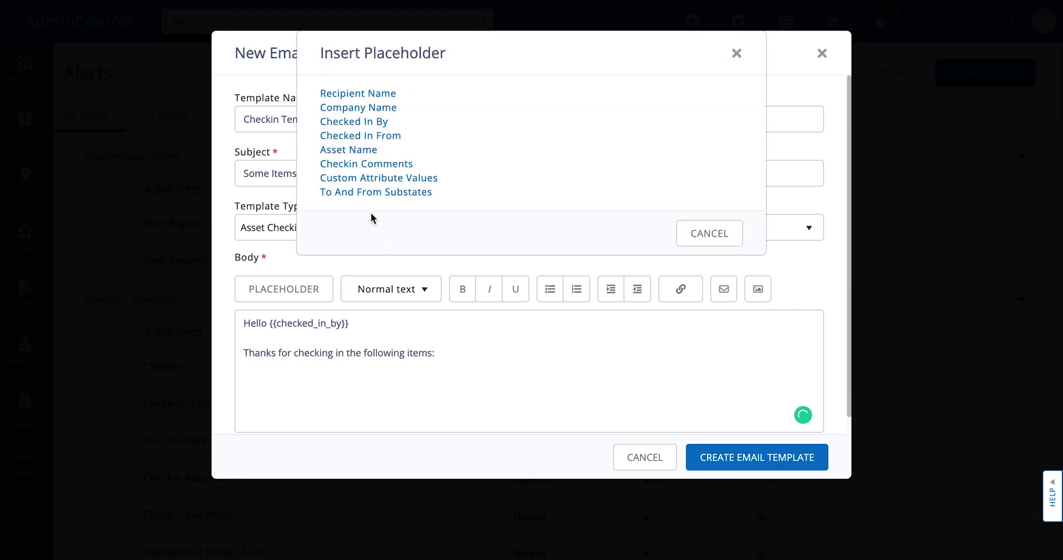
left_click(357, 147)
Change 'items' to 'item' and add the closing lines ending 'Regards' and 'AdminControl Team'.
left_click(431, 354)
key("BackSpace")
left_click(421, 386)
key("Return")
type("W")
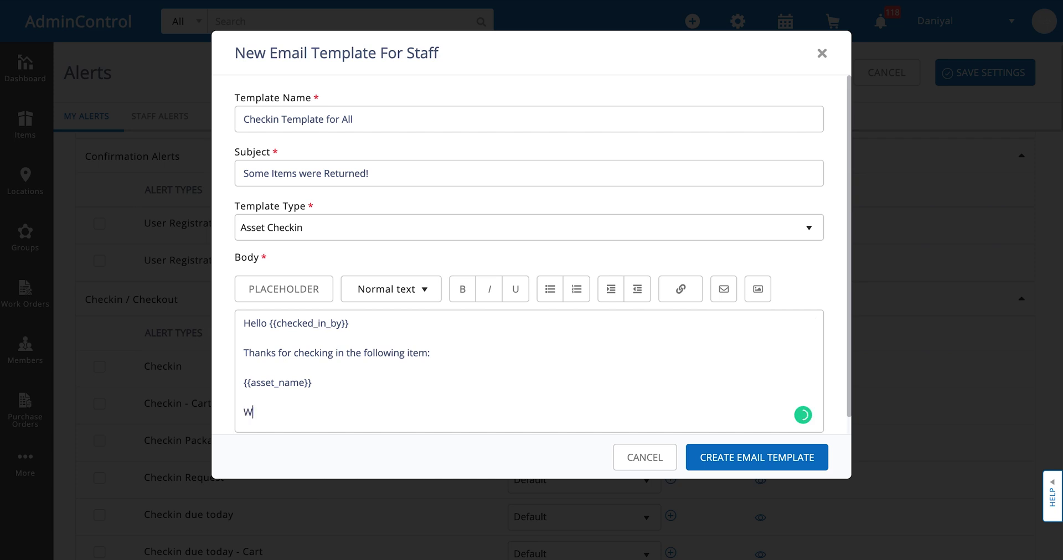
type("e hope the process was smooth for you. Look forward to working with you again.")
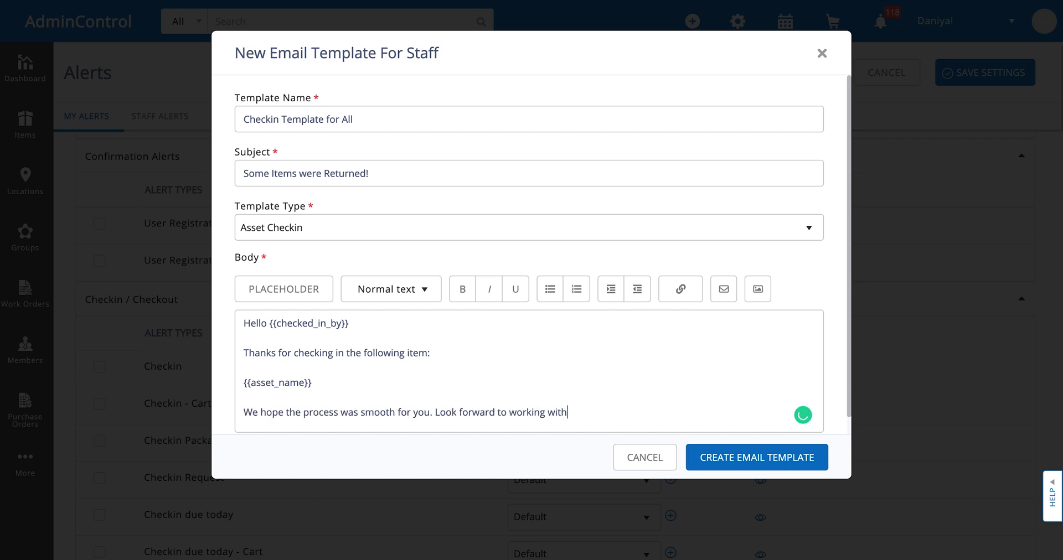
key("Return")
type("Regards")
key("Return")
type("AdminControl t")
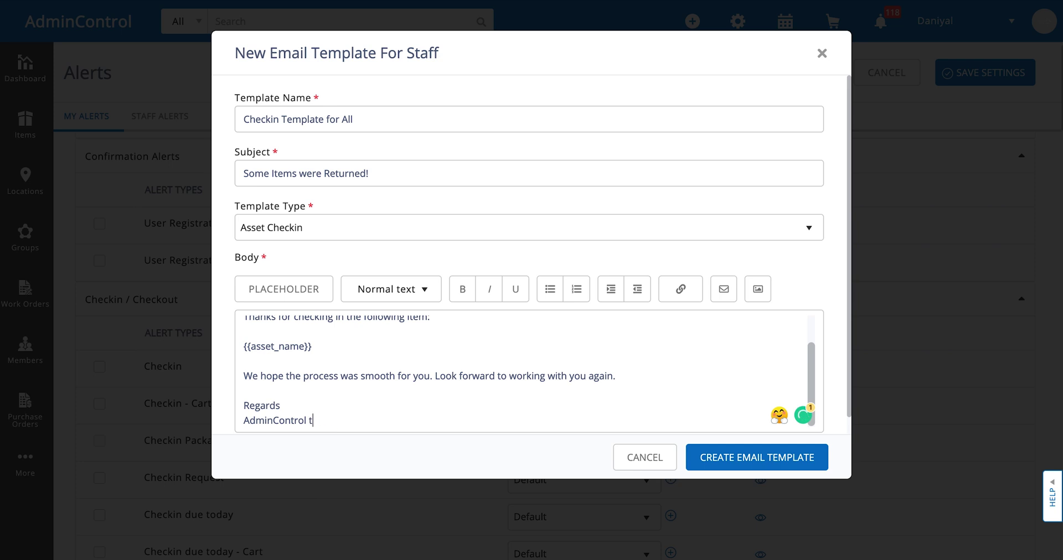
key("BackSpace")
type("Team")
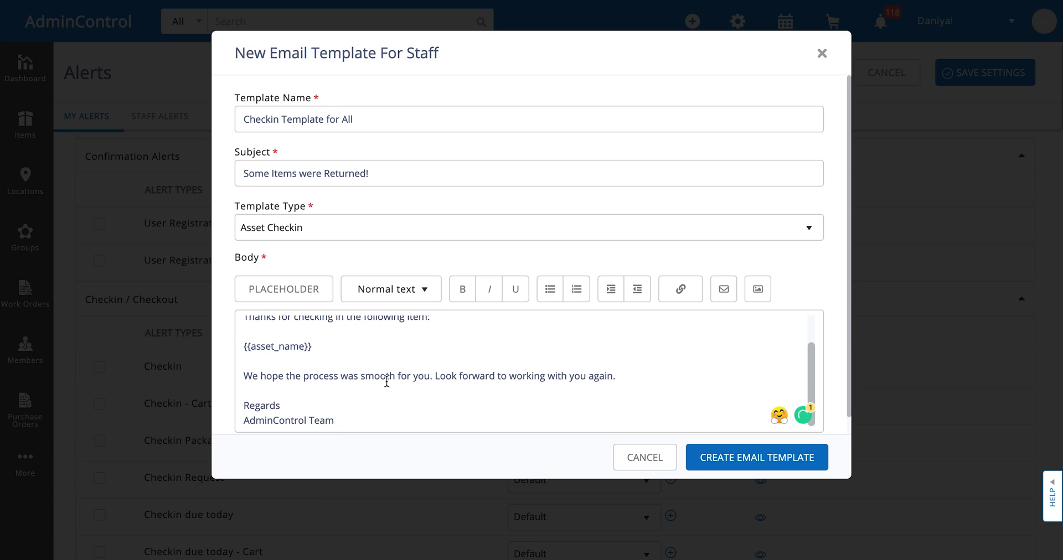
Review the finished template and create it.
scroll(386, 382, "up", 2)
scroll(386, 381, "down", 1)
scroll(386, 381, "down", 1)
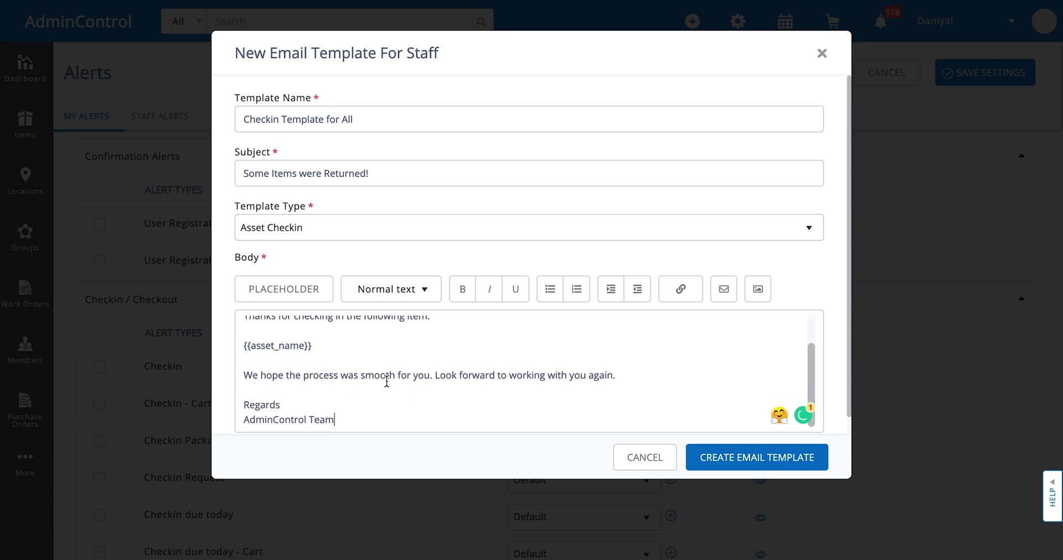
scroll(387, 381, "up", 2)
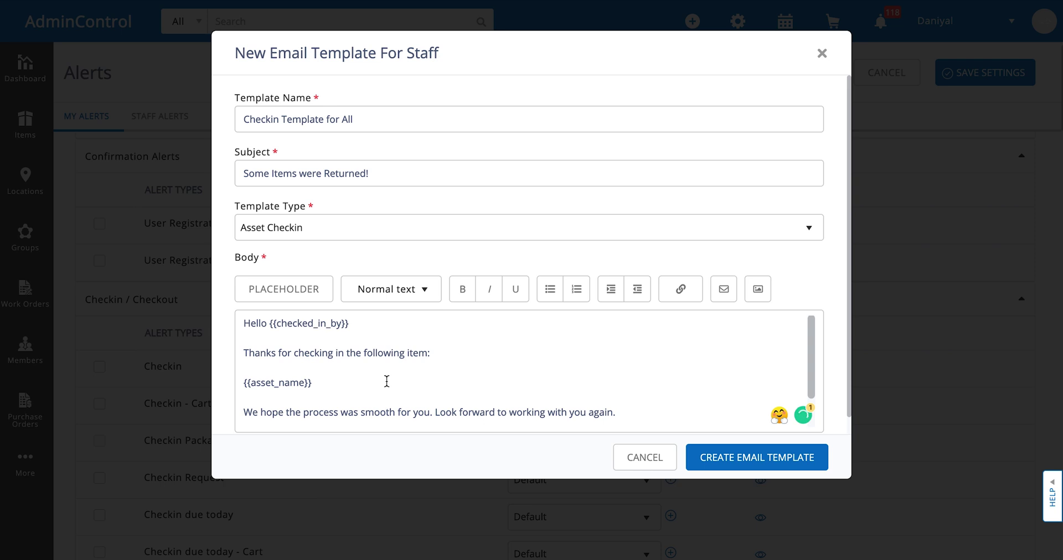
scroll(386, 382, "down", 2)
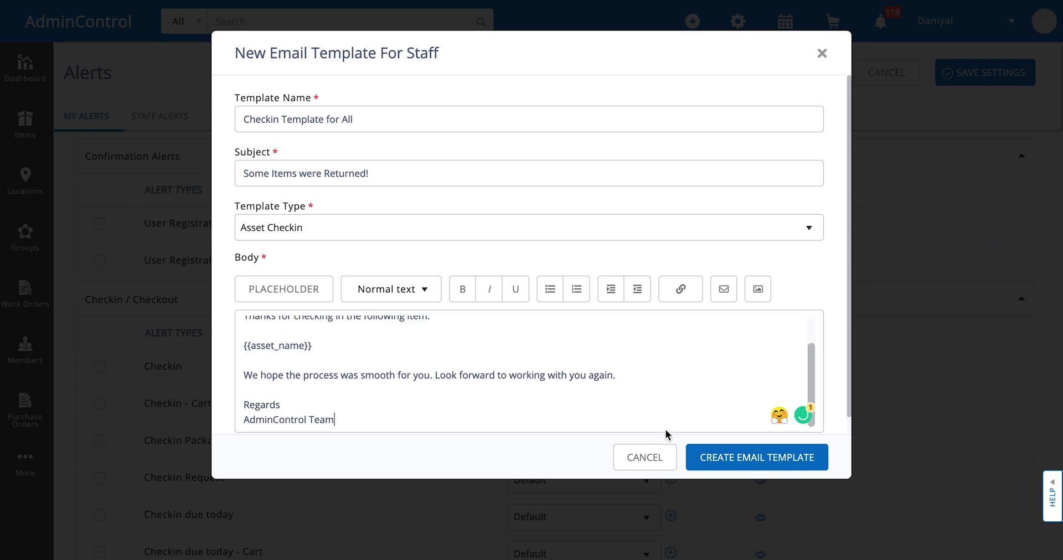
left_click(730, 458)
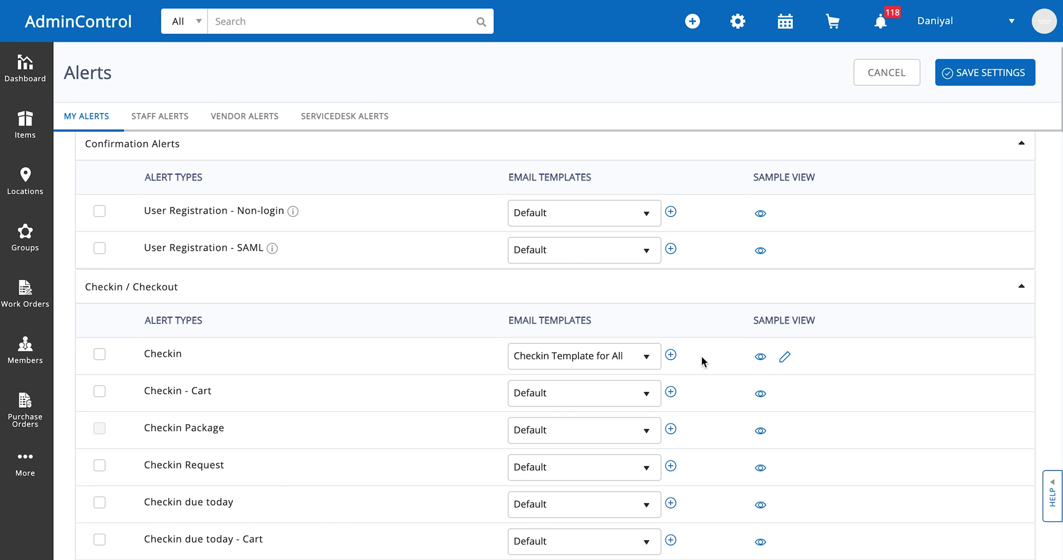
Keep 'Checkin Template for All' selected in the Checkin alert's Email Templates dropdown.
left_click(597, 357)
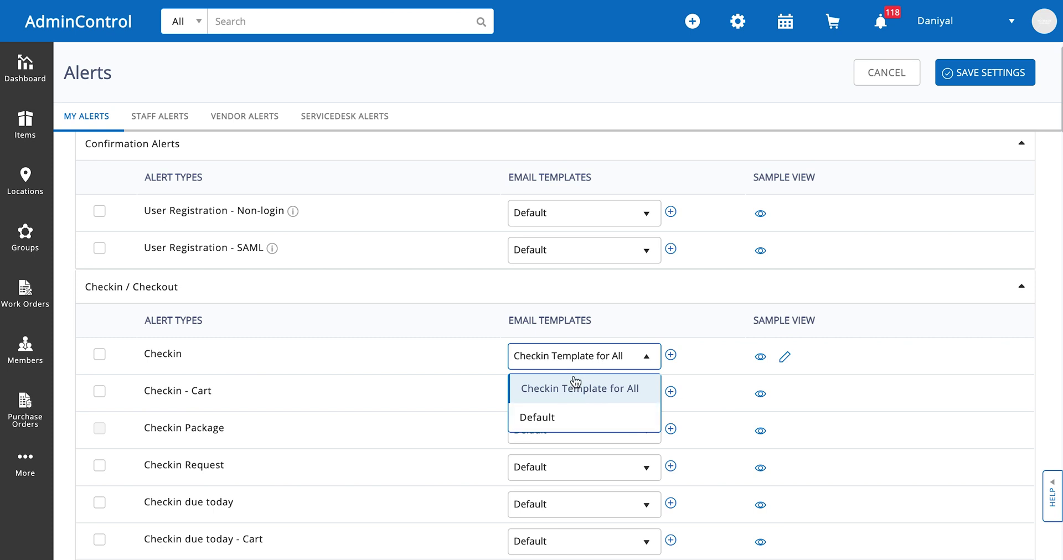
left_click(577, 371)
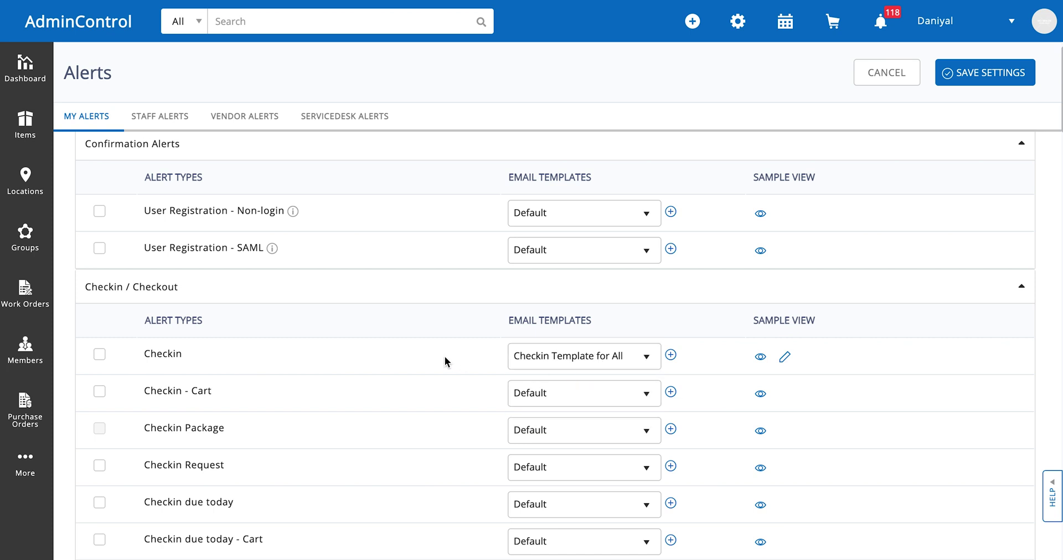